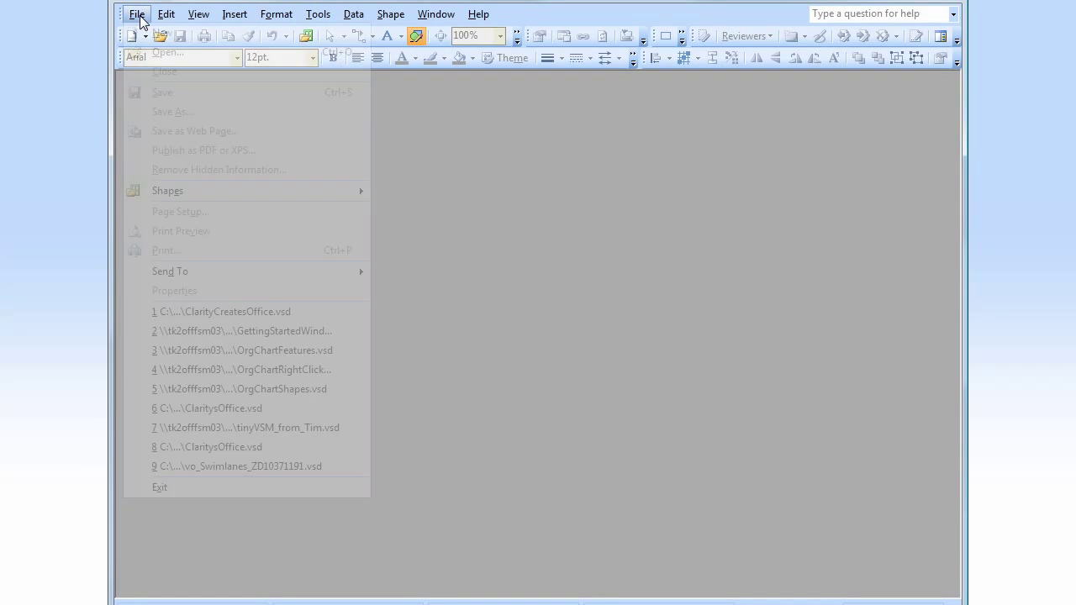
- Create a new Office Layout (US units) drawing and place a 100 sq. ft. Office space on it
mouse_move(157, 34)
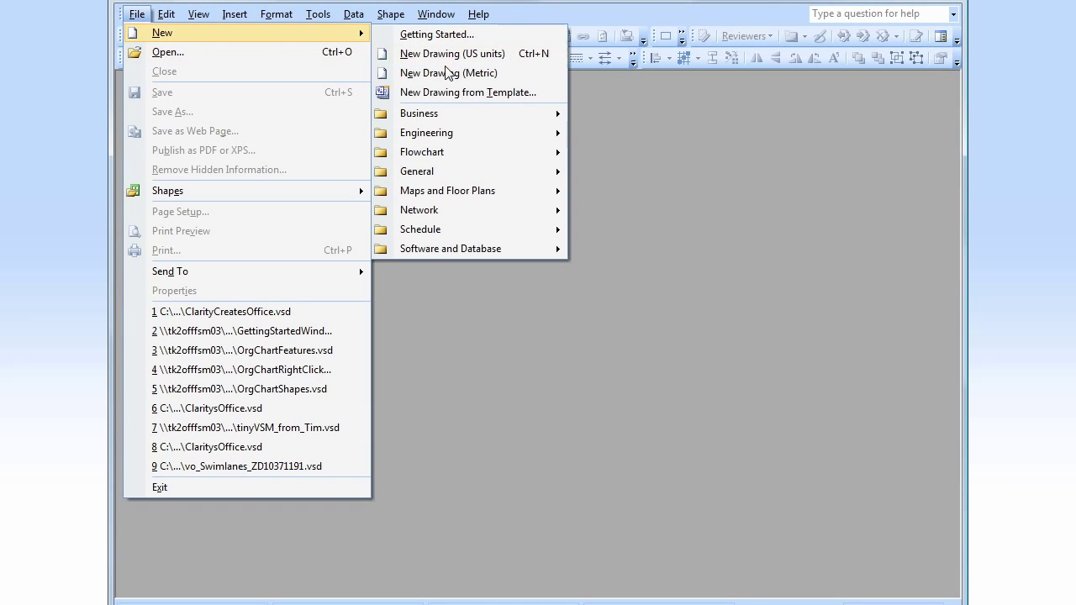
mouse_move(510, 190)
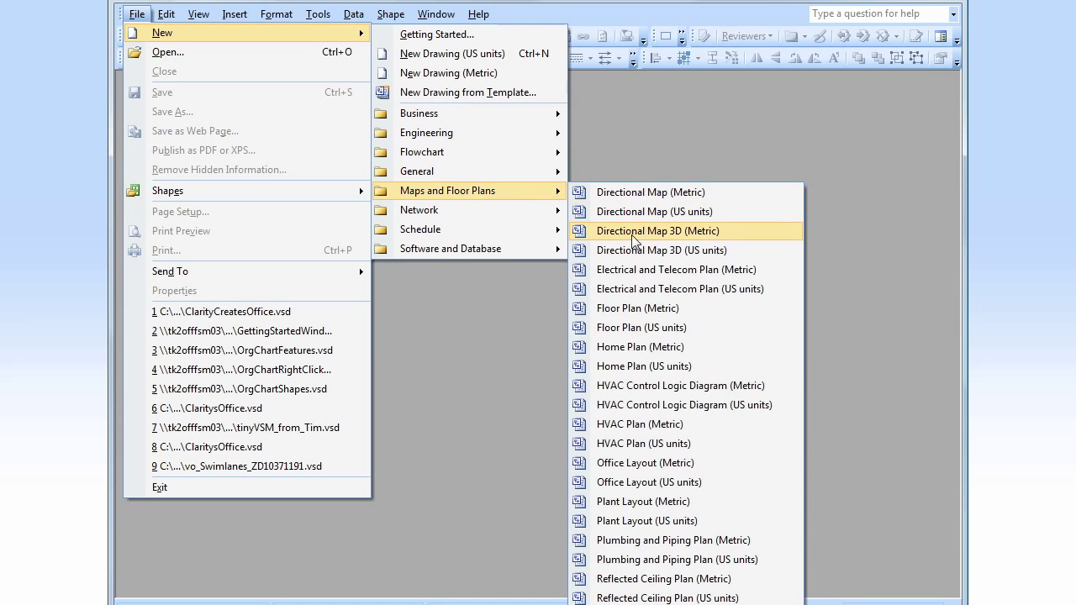
left_click(717, 480)
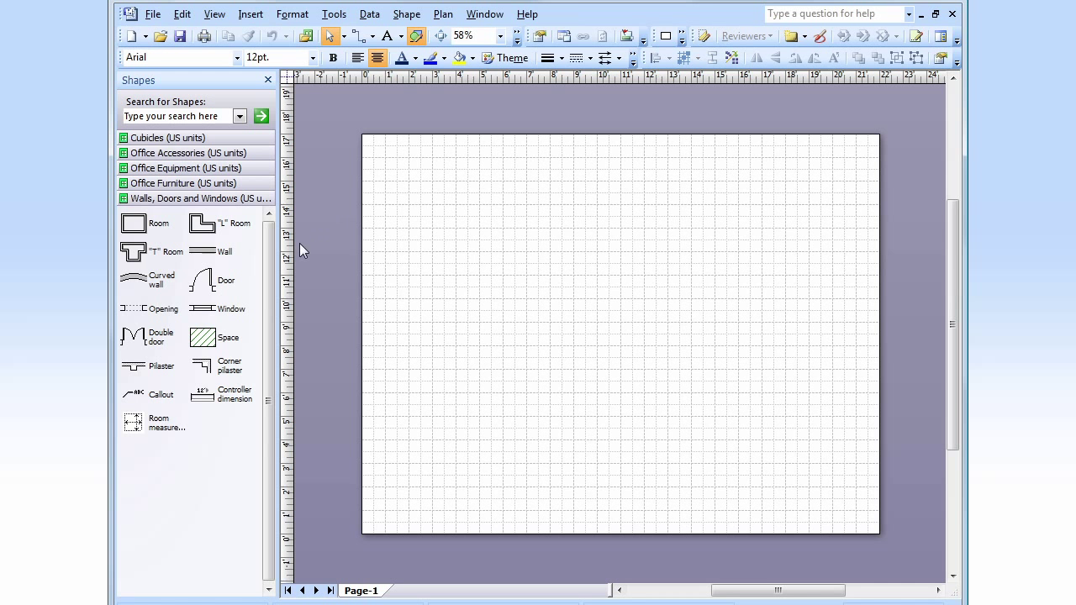
left_click_drag(210, 338, 738, 329)
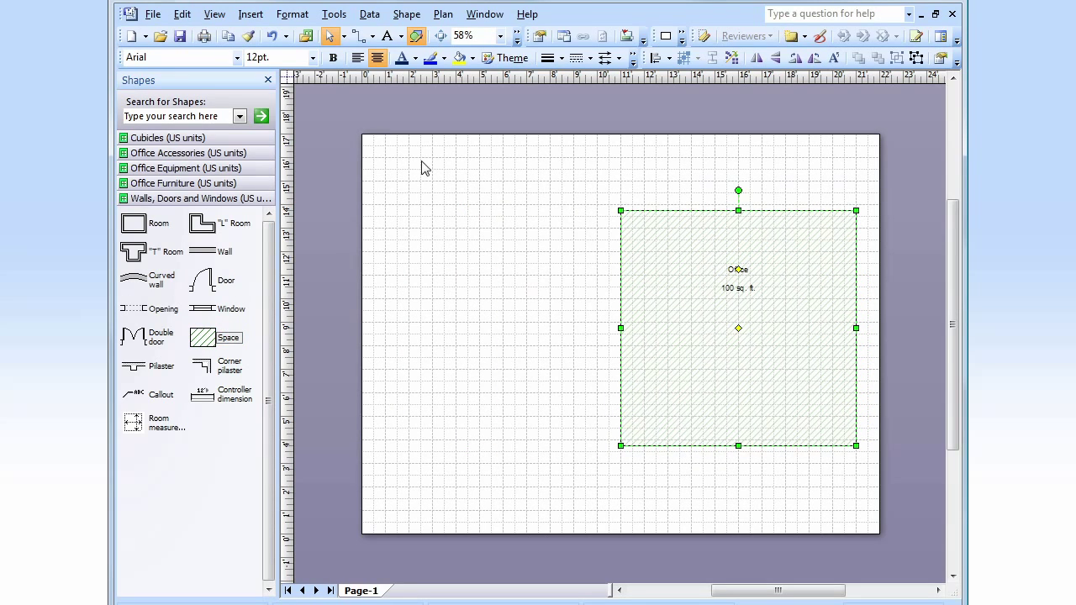
- Set the Office space height to 14 ft in Size & Position, making it 10 by 14 ft (140 sq. ft.)
left_click(220, 16)
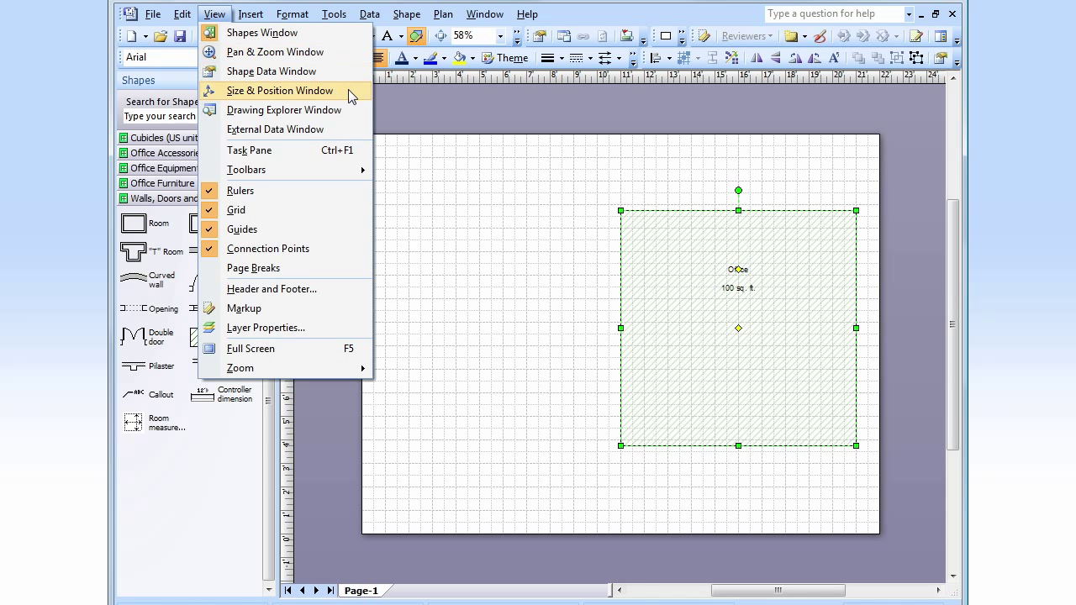
left_click(279, 91)
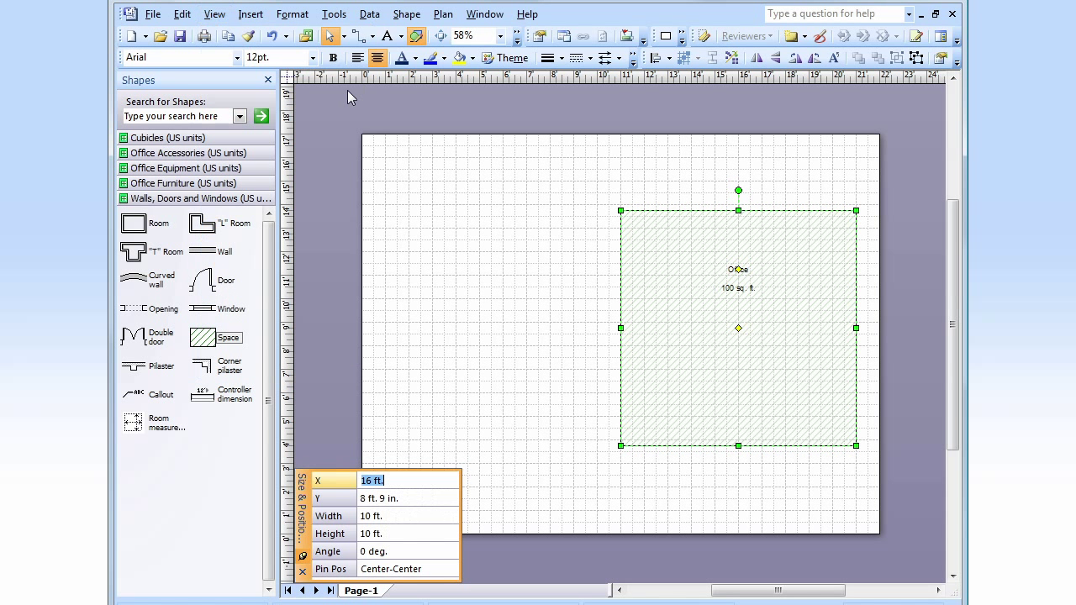
left_click(397, 515)
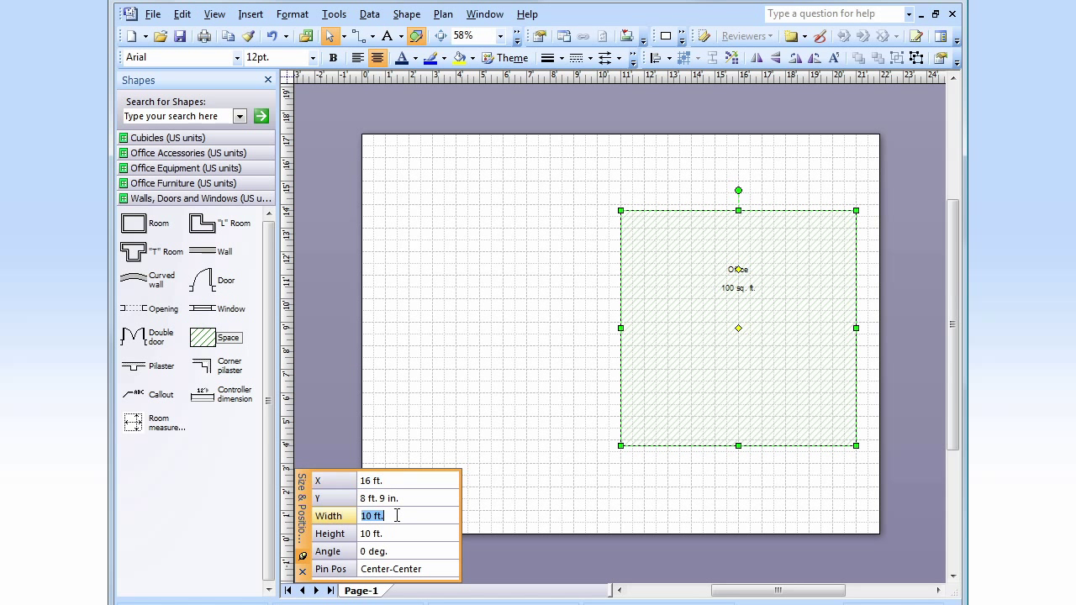
left_click(401, 534)
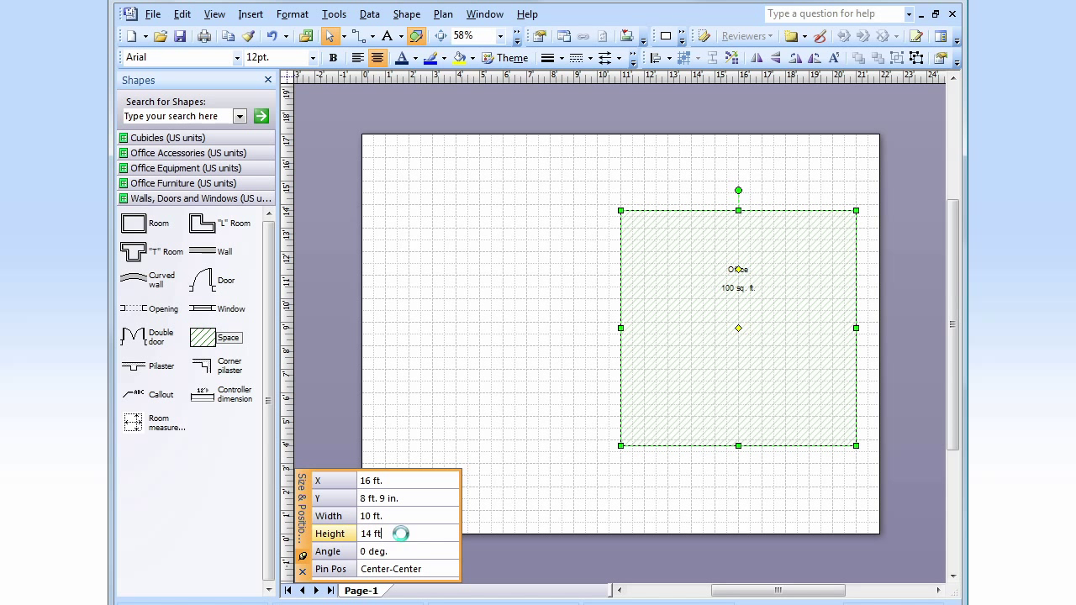
type("14 ft")
key("Return")
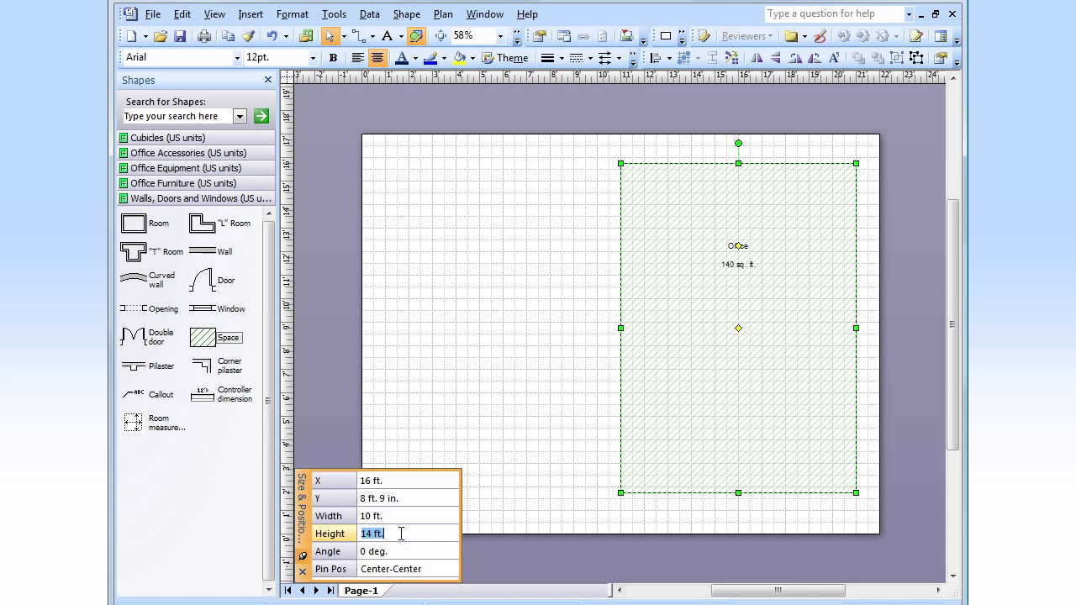
left_click(162, 183)
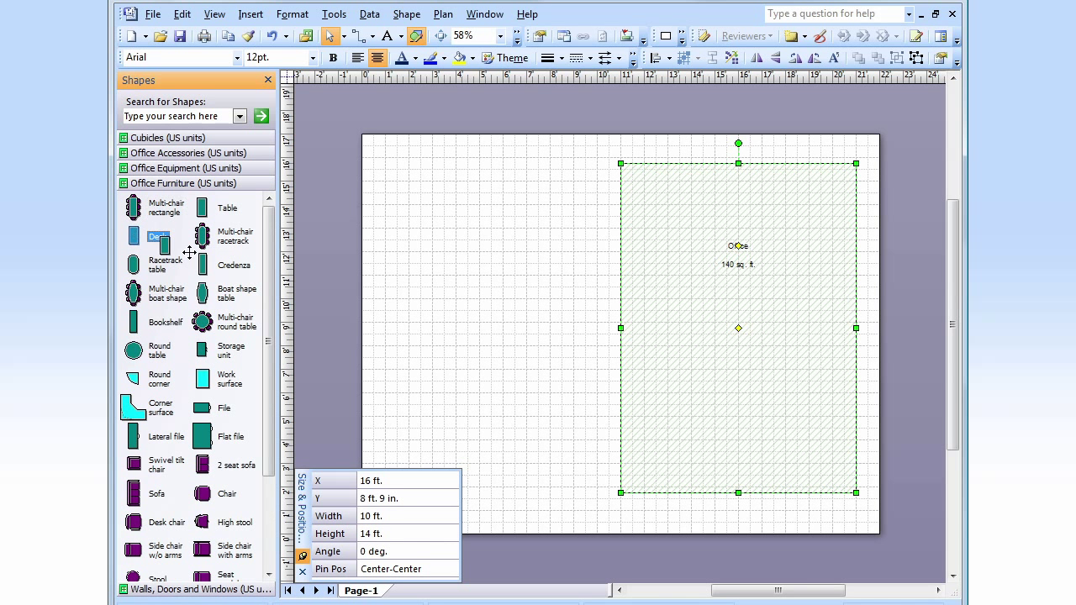
- Place a 2.5 by 5 ft desk in the office with a desk chair to its right
left_click_drag(189, 253, 763, 388)
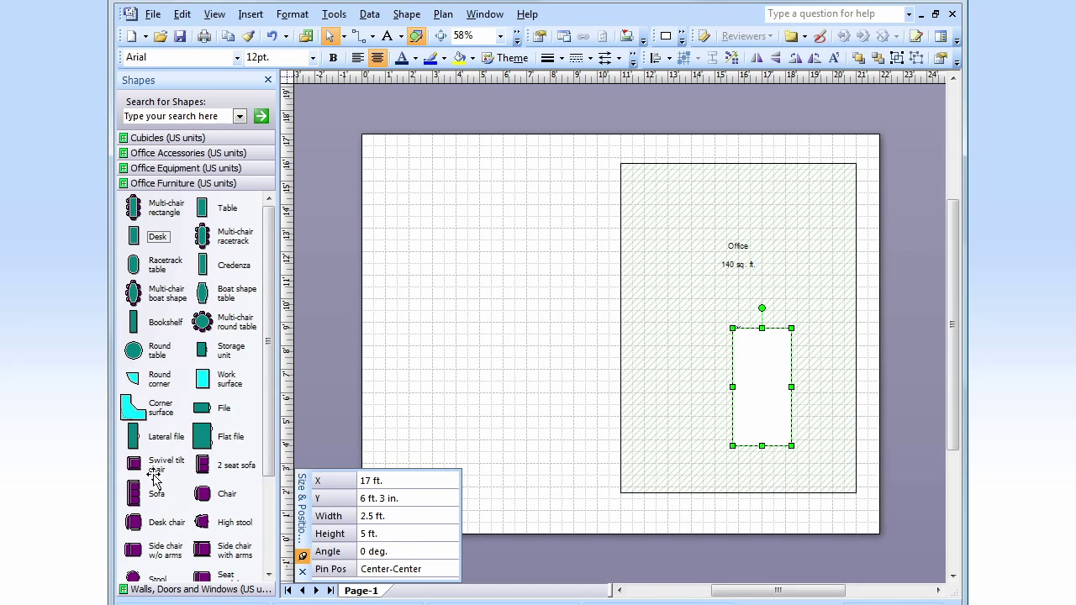
left_click_drag(139, 527, 824, 391)
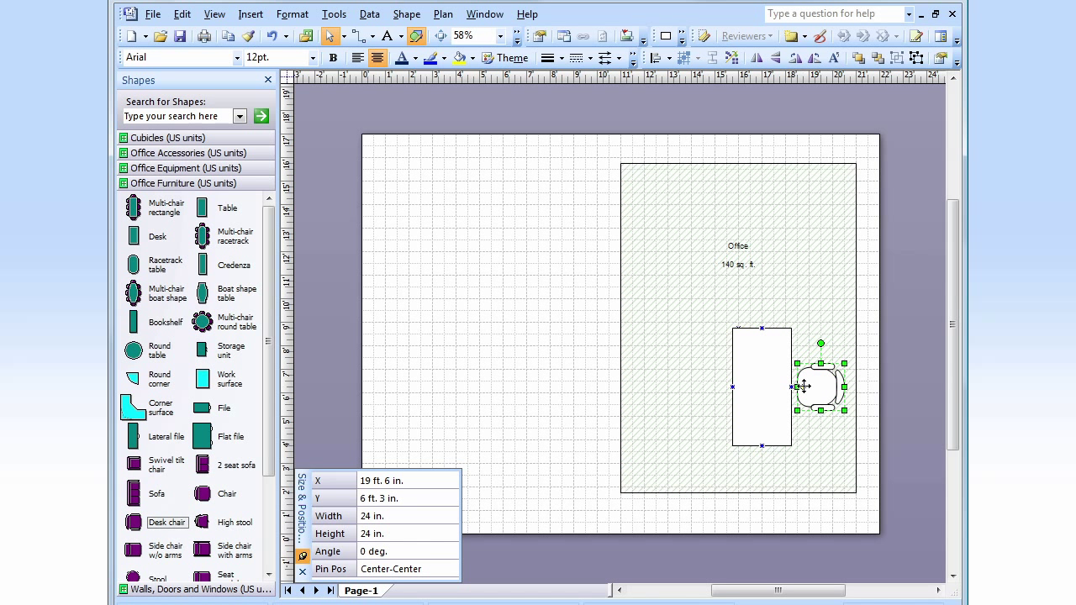
- Give the desk a solid dark red fill from the Standard Colors
right_click(760, 387)
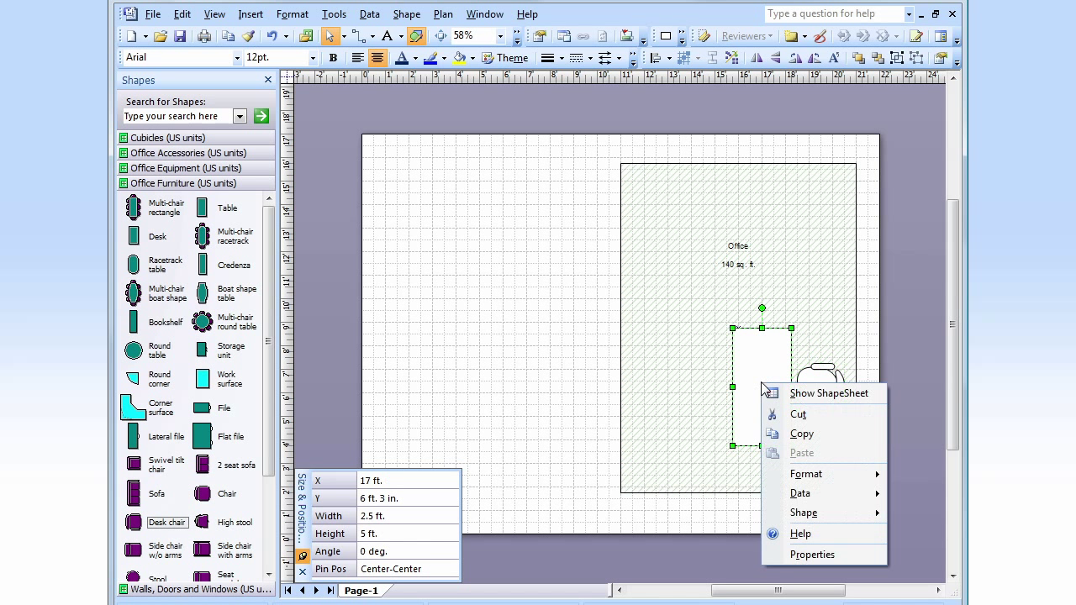
mouse_move(806, 479)
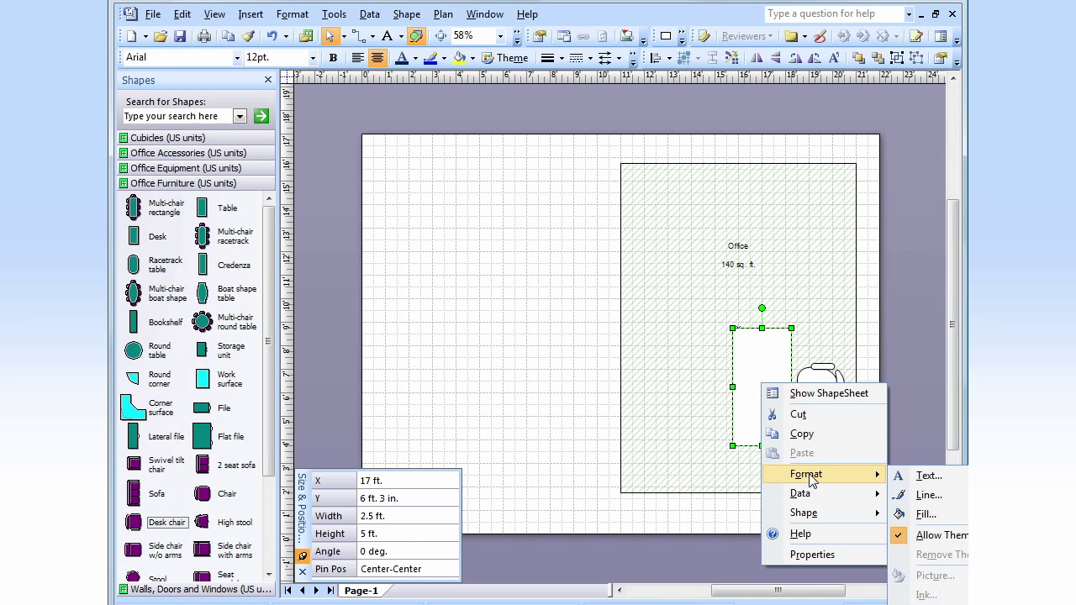
left_click(921, 516)
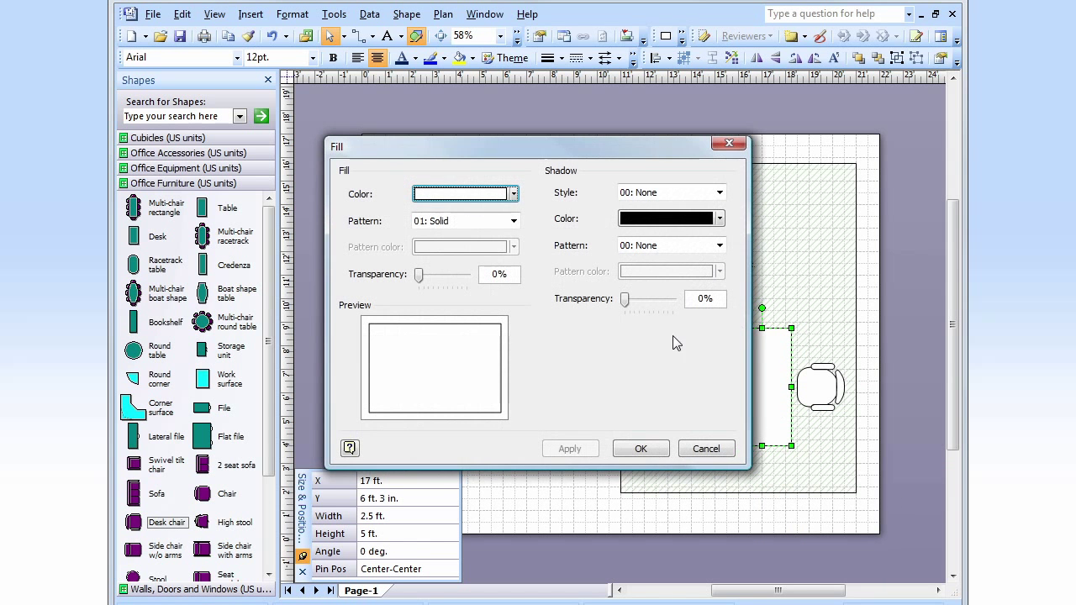
left_click(513, 194)
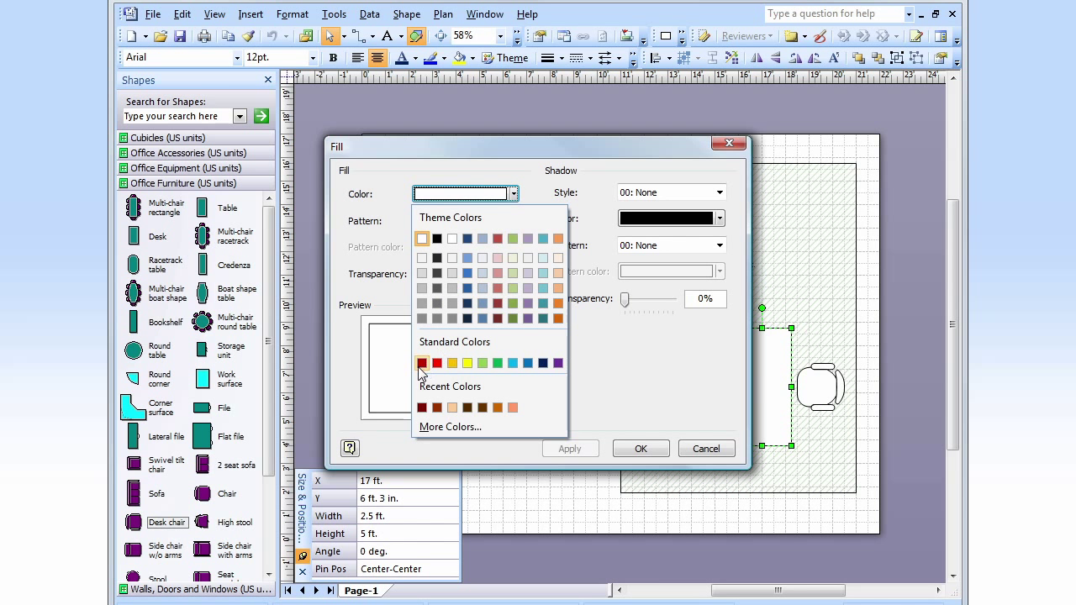
left_click(422, 408)
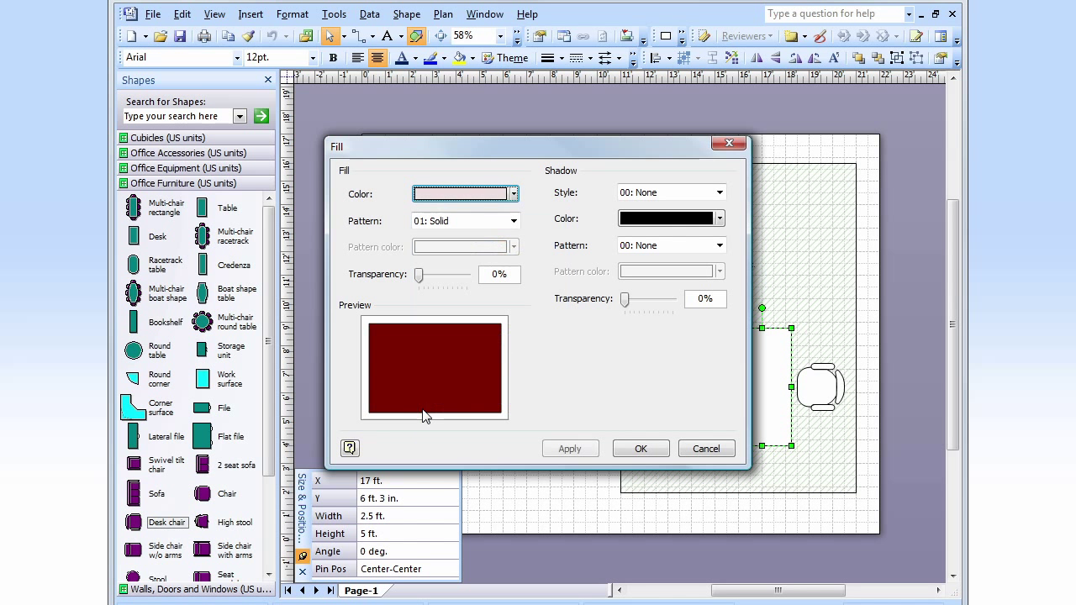
left_click(569, 449)
left_click(641, 449)
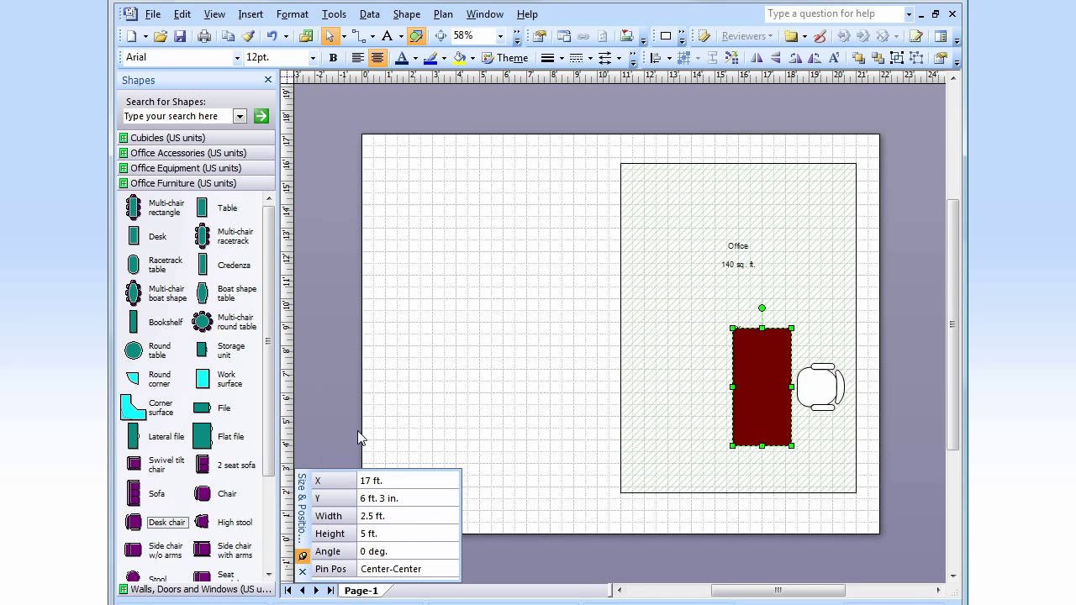
left_click(211, 592)
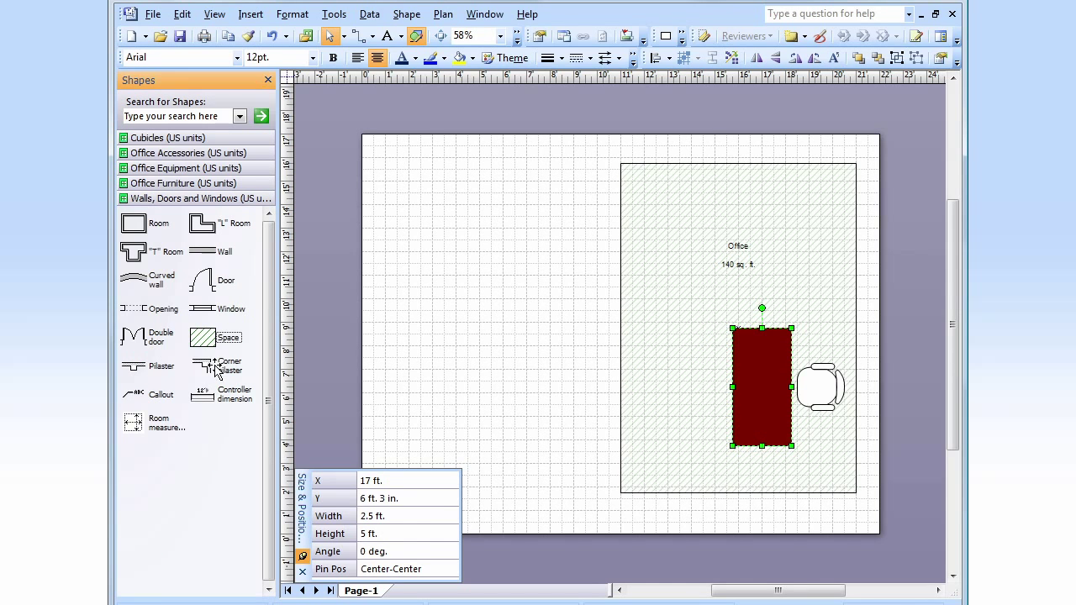
- Add a second Office space sized 8 by 14 ft and butt it against the office's left side
left_click_drag(206, 340, 489, 324)
left_click(415, 515)
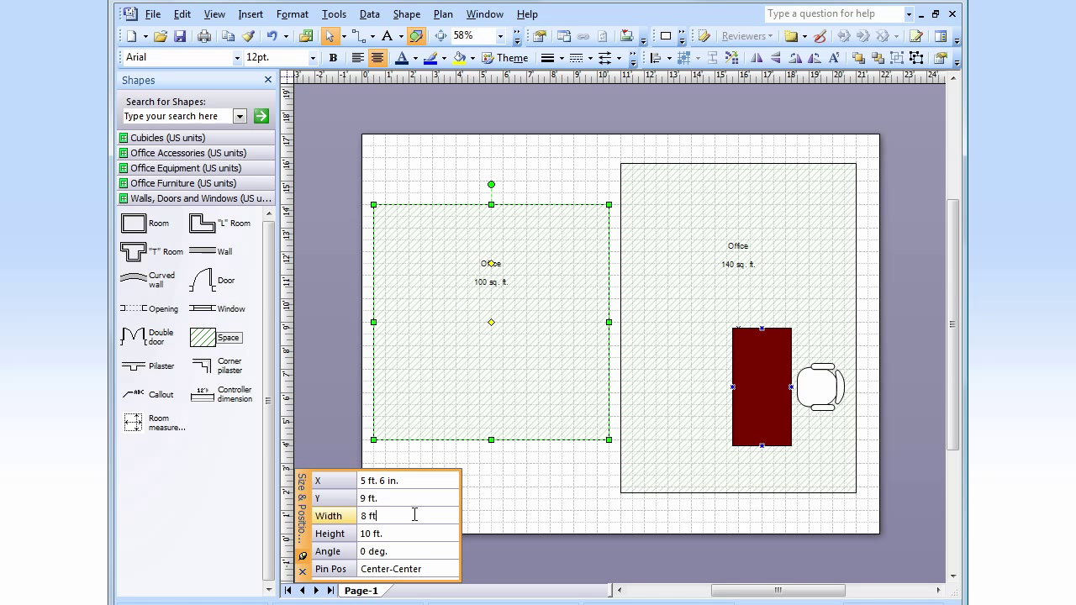
key("Return")
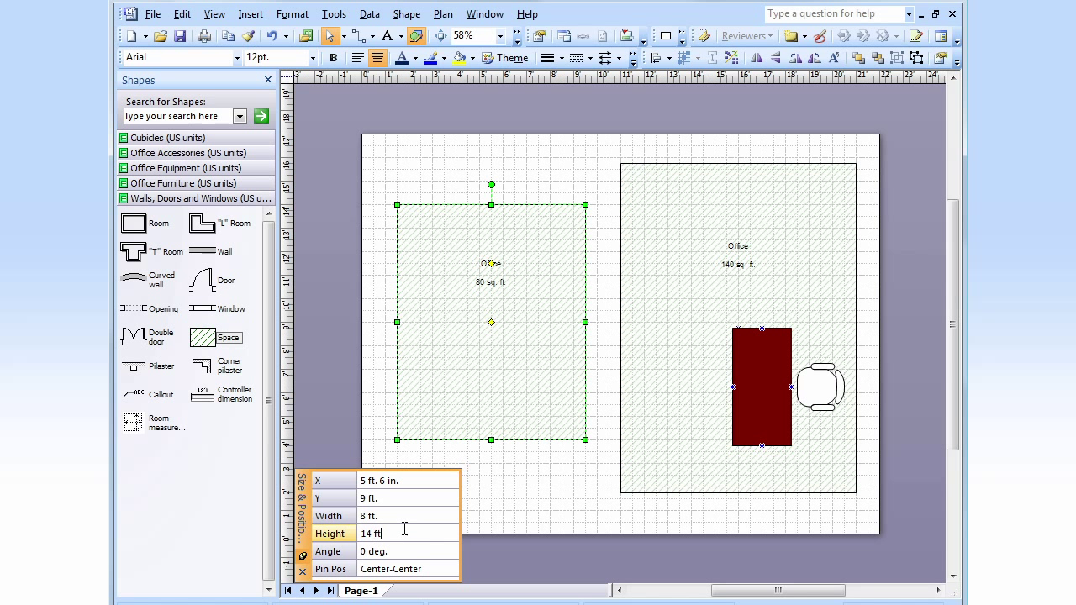
left_click(404, 529)
type("14 ft")
key("Return")
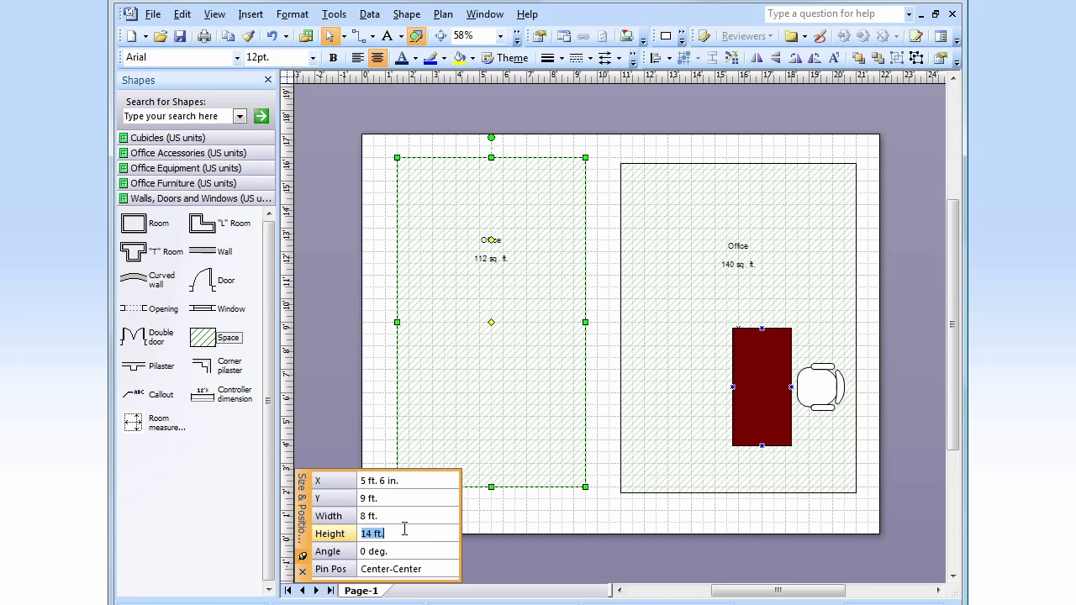
left_click_drag(476, 390, 510, 400)
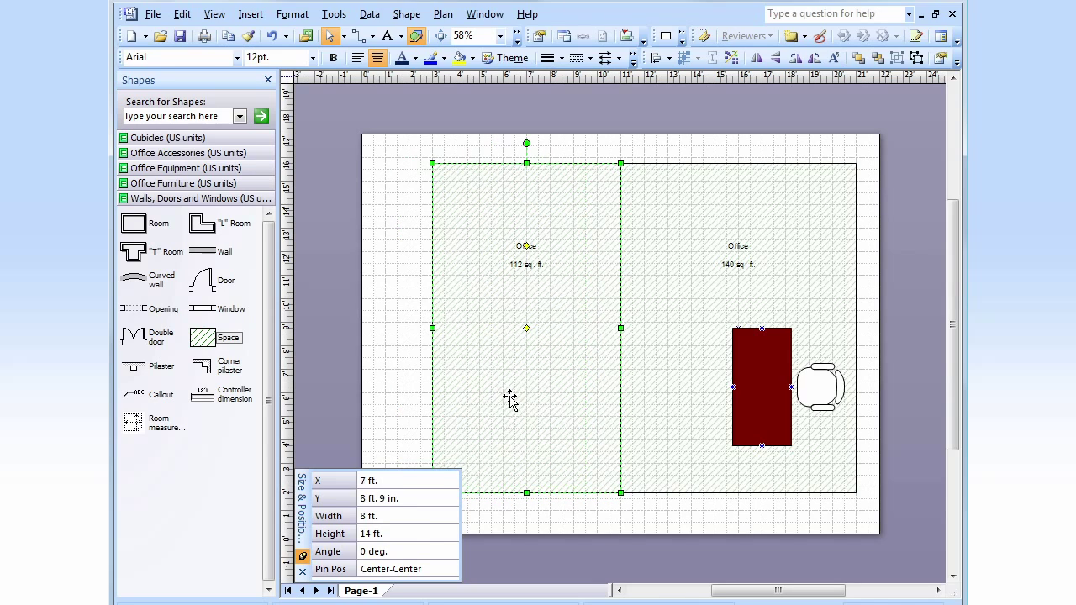
left_click(643, 341, "shift")
- Convert both spaces to plain Wall (not Exterior wall) and place a door in the shared middle wall
right_click(563, 354)
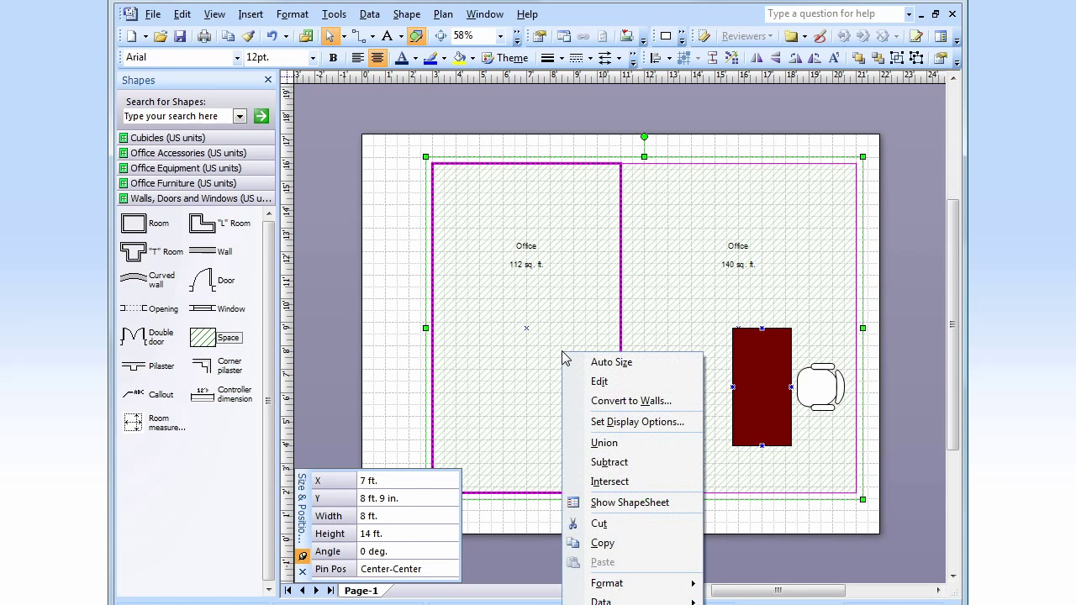
left_click(681, 404)
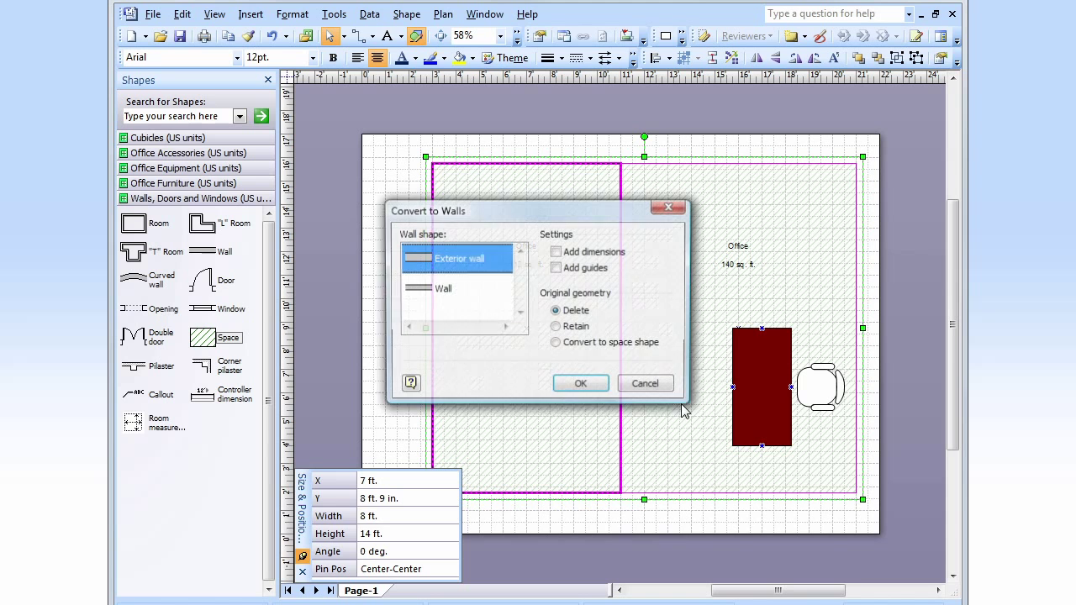
left_click(447, 294)
left_click(573, 384)
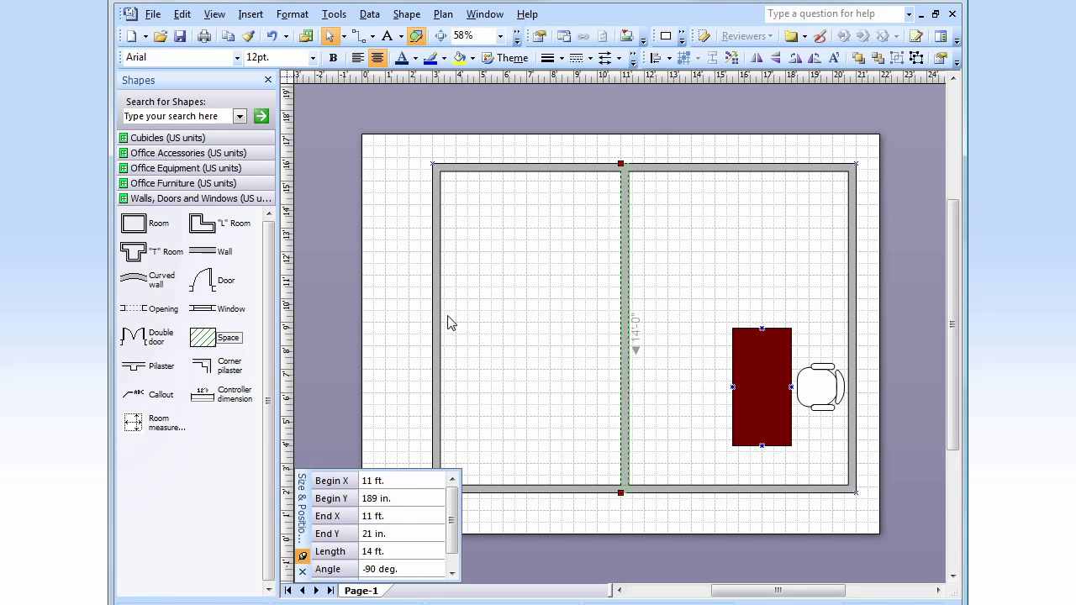
left_click_drag(206, 286, 624, 282)
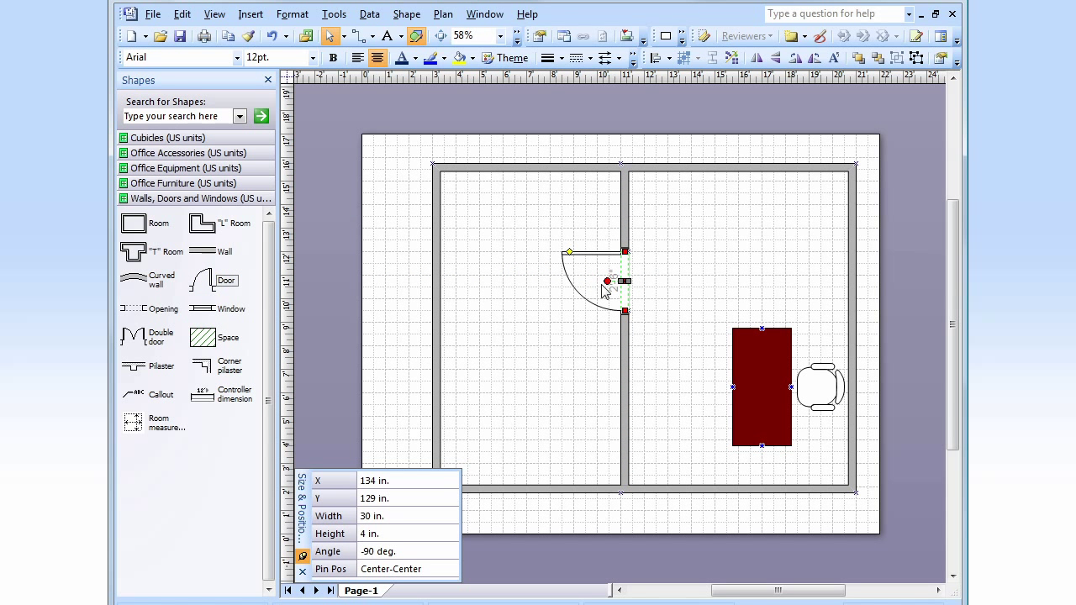
- Add a second door to the lower part of the left outer wall
left_click_drag(206, 283, 433, 404)
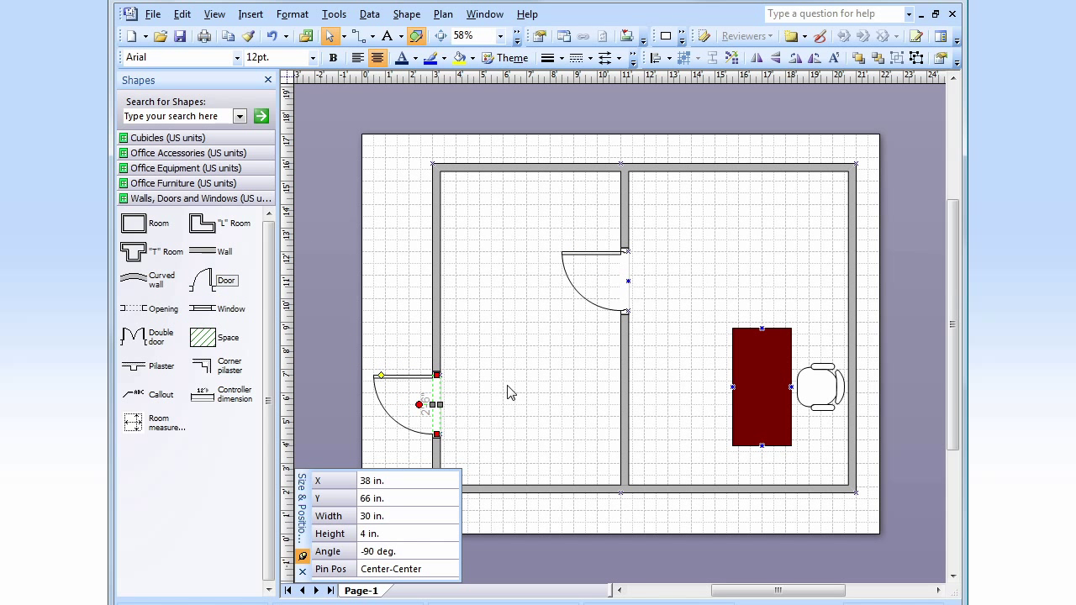
left_click(585, 275)
left_click(580, 252)
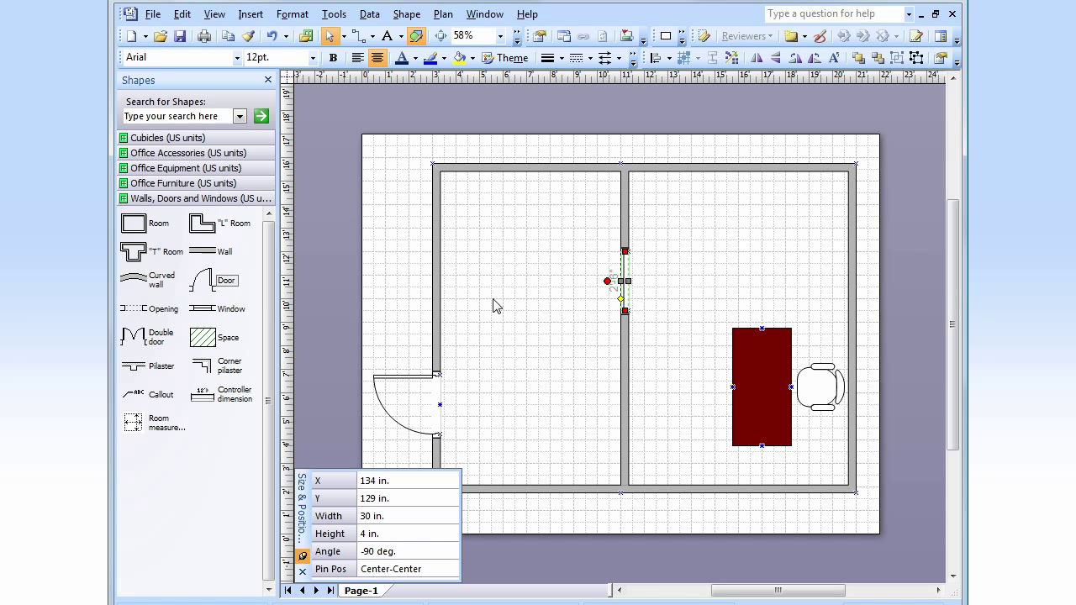
- Add a 4 ft window to the upper left wall and a second window to the right wall
left_click(210, 311)
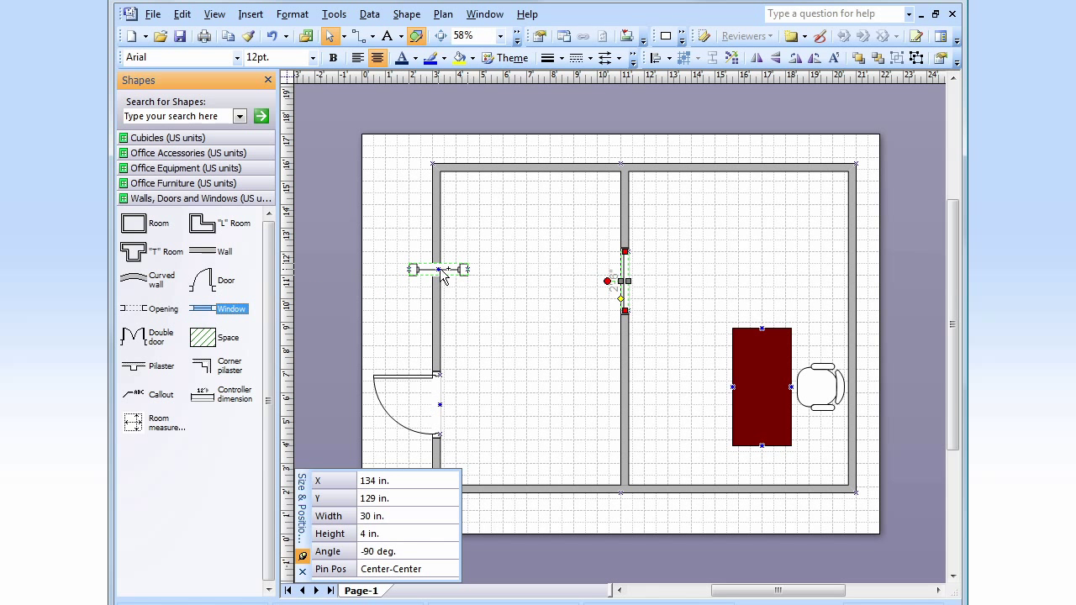
left_click_drag(439, 270, 440, 270)
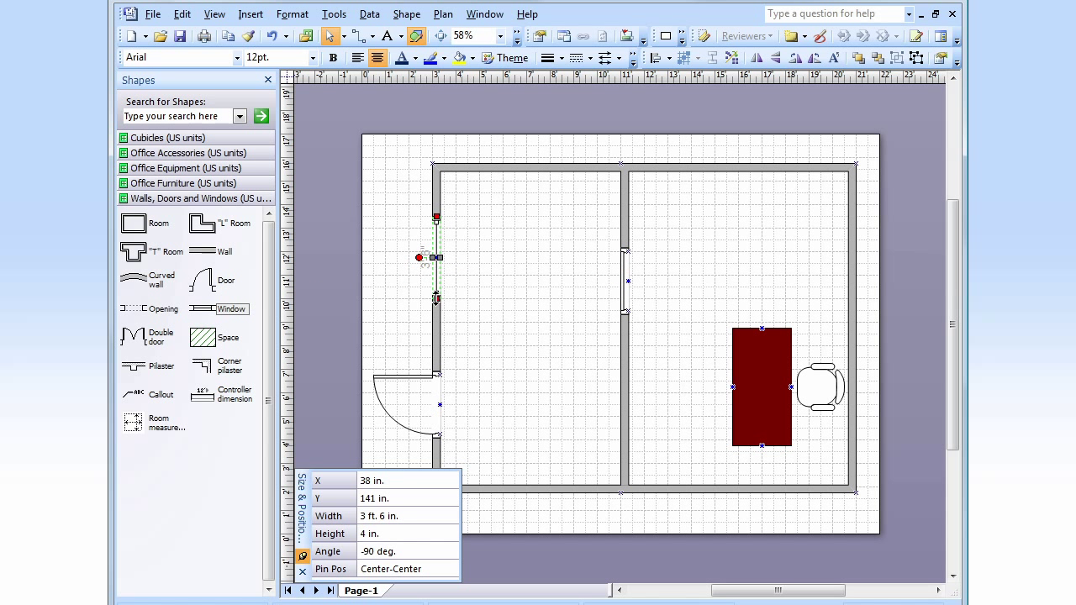
left_click_drag(436, 304, 436, 315)
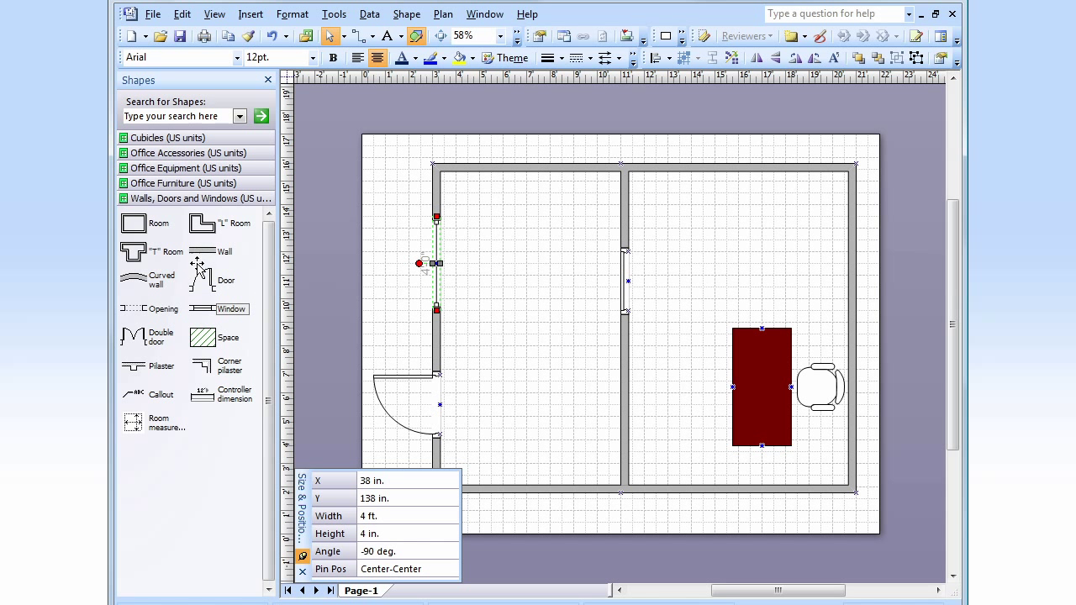
left_click_drag(203, 309, 853, 245)
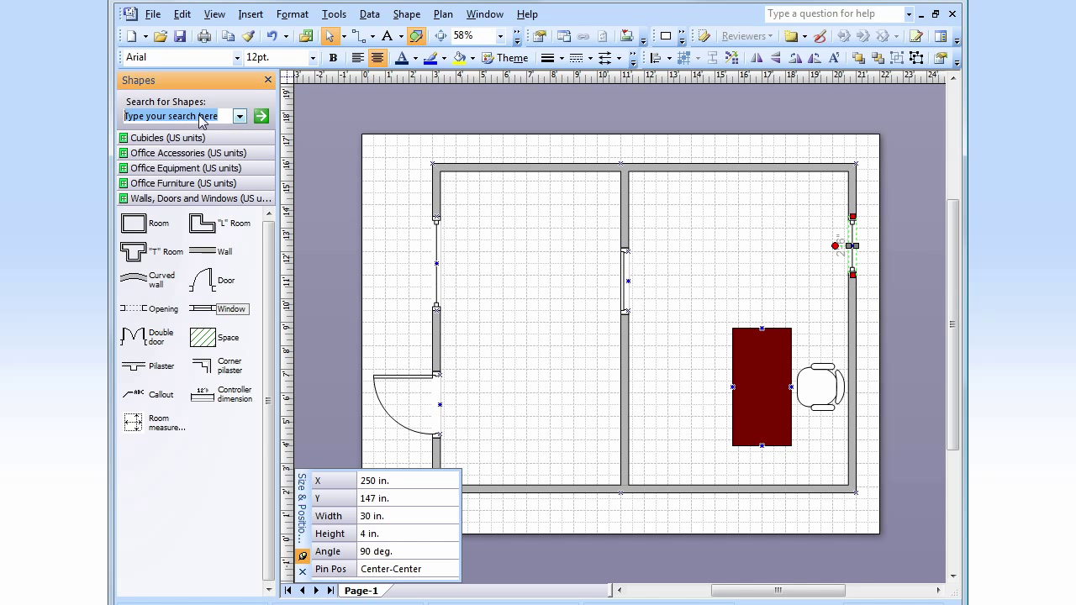
- Search shapes for 'secretary' and place the Reception figure in the lower middle of the left room
type("secretary")
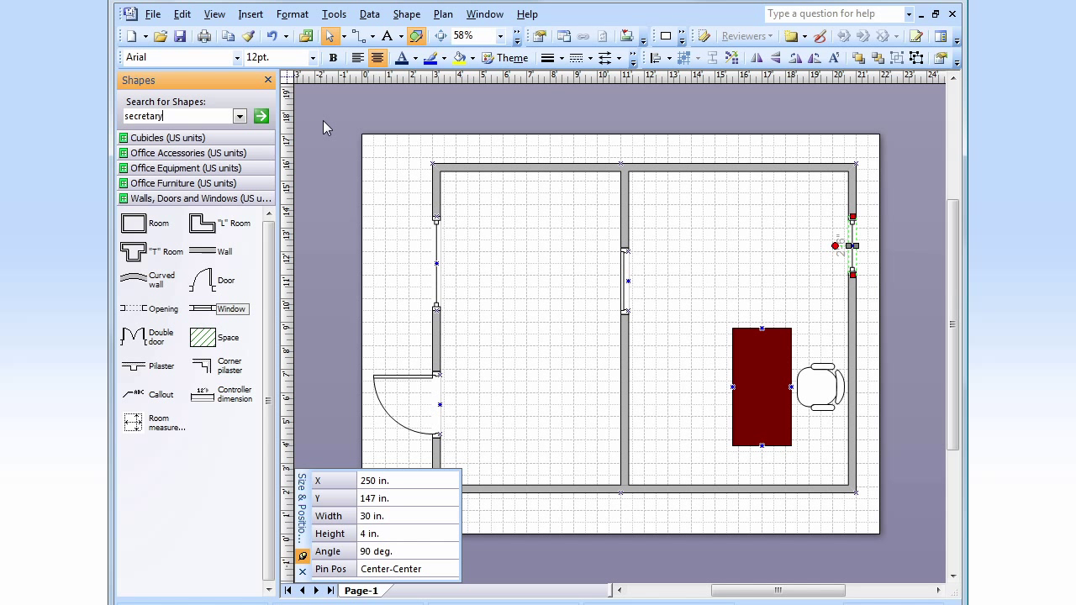
key("Return")
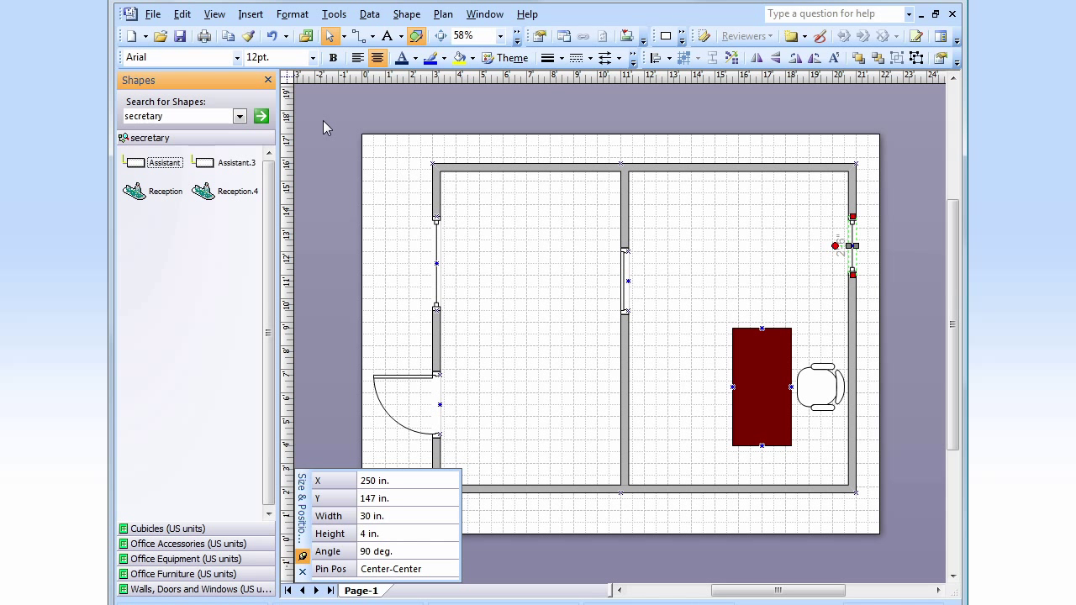
left_click_drag(134, 193, 620, 418)
left_click_drag(585, 385, 568, 395)
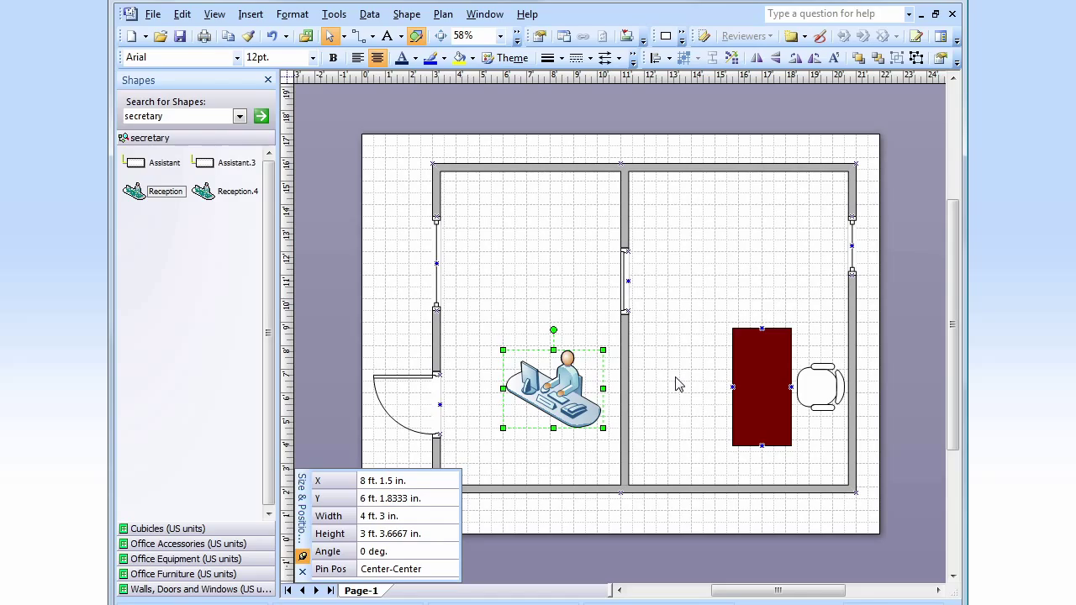